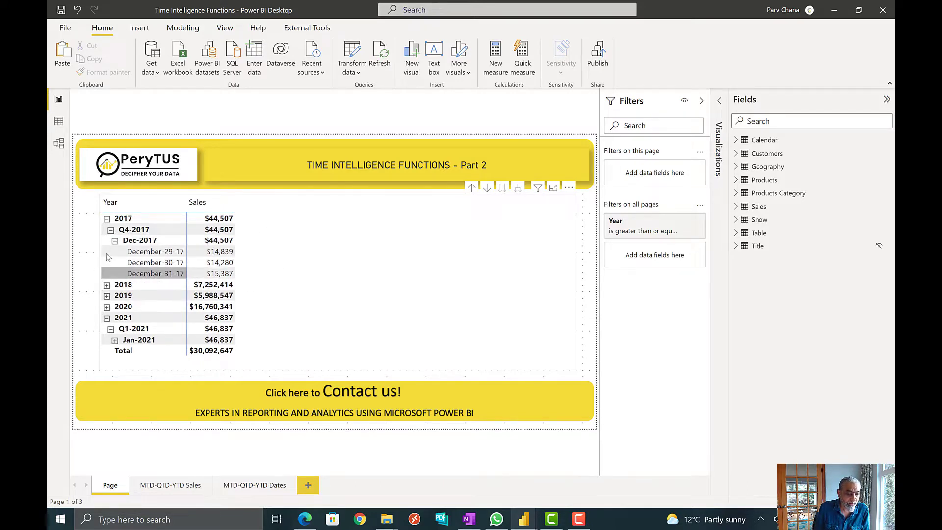
# - Collapse the Dec-2017 and Q4-2017 levels in the sales matrix
pyautogui.click(115, 242)
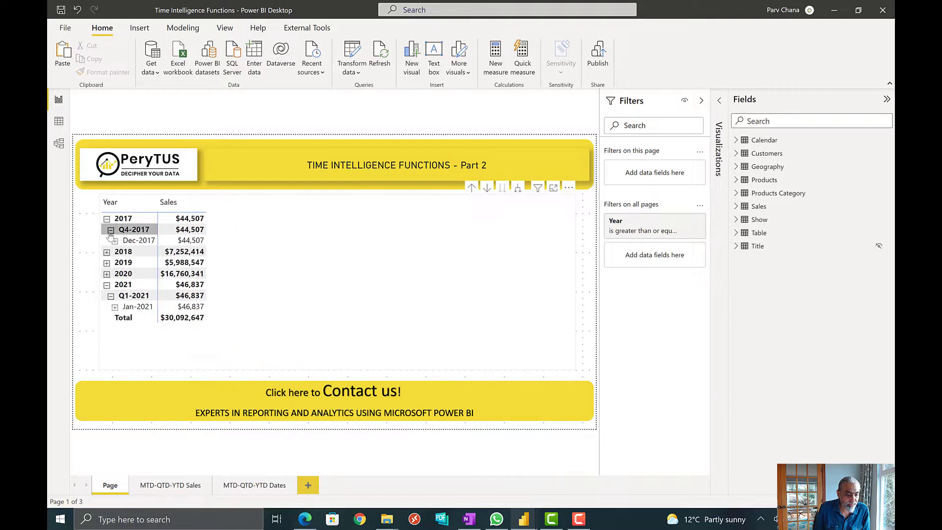
pyautogui.click(111, 230)
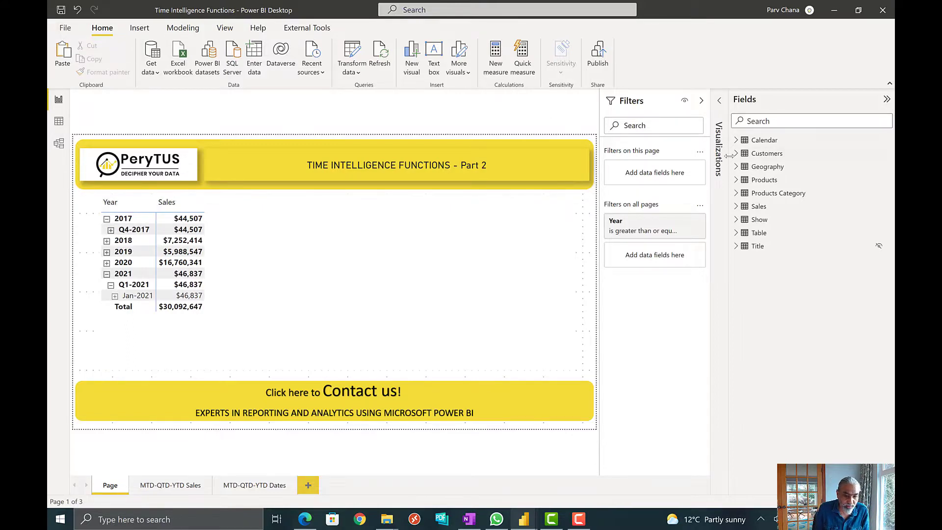
# - Expand the Calendar table's Day 2 folder and examine the formulas of its MTD, QTD and YTD Sales measures
pyautogui.click(736, 141)
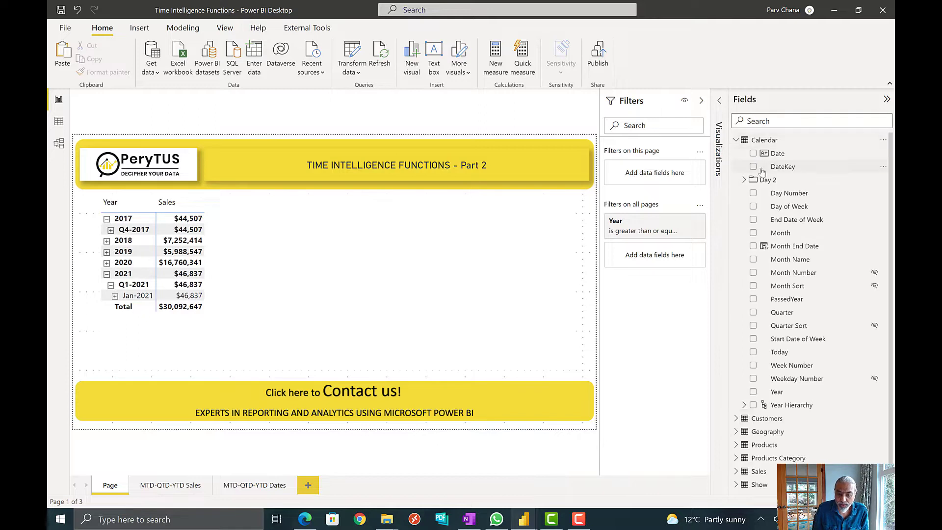
pyautogui.click(743, 181)
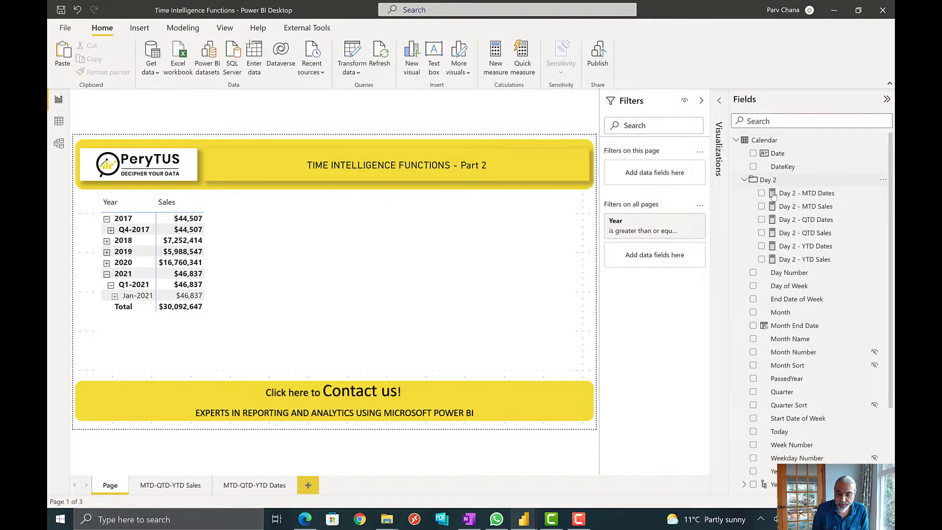
pyautogui.click(802, 206)
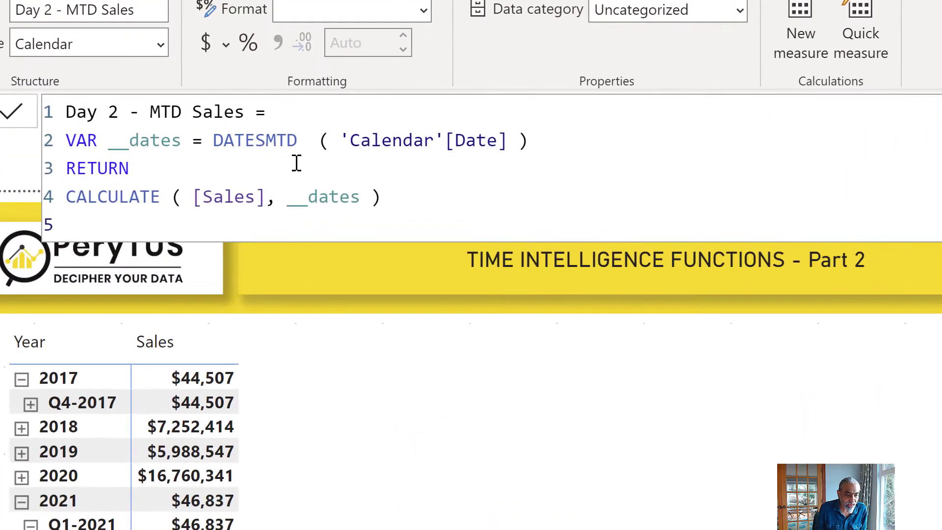
pyautogui.moveTo(185, 122); pyautogui.dragTo(241, 123)
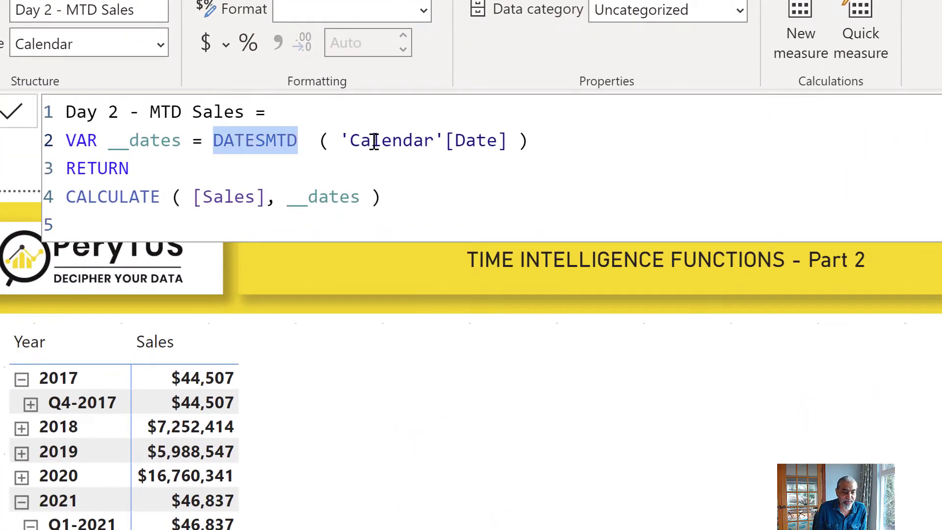
pyautogui.moveTo(330, 141); pyautogui.dragTo(508, 140)
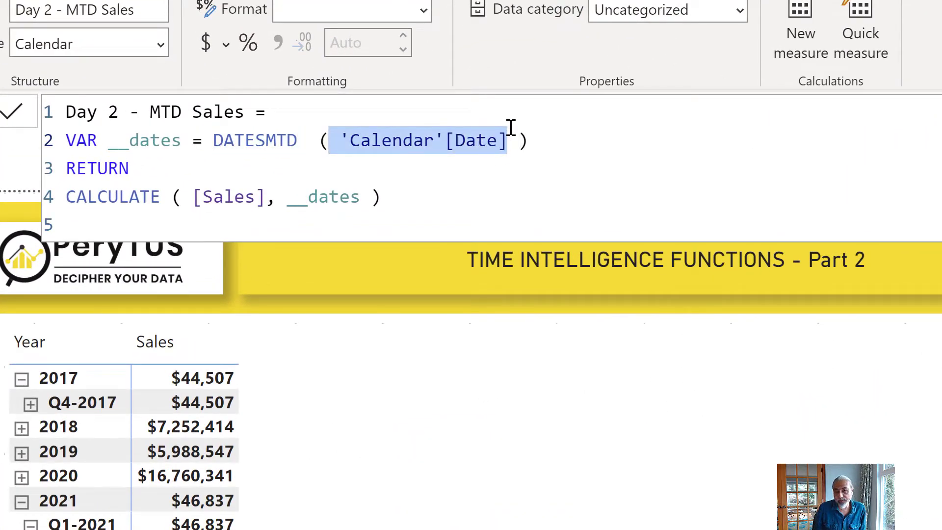
pyautogui.click(159, 197)
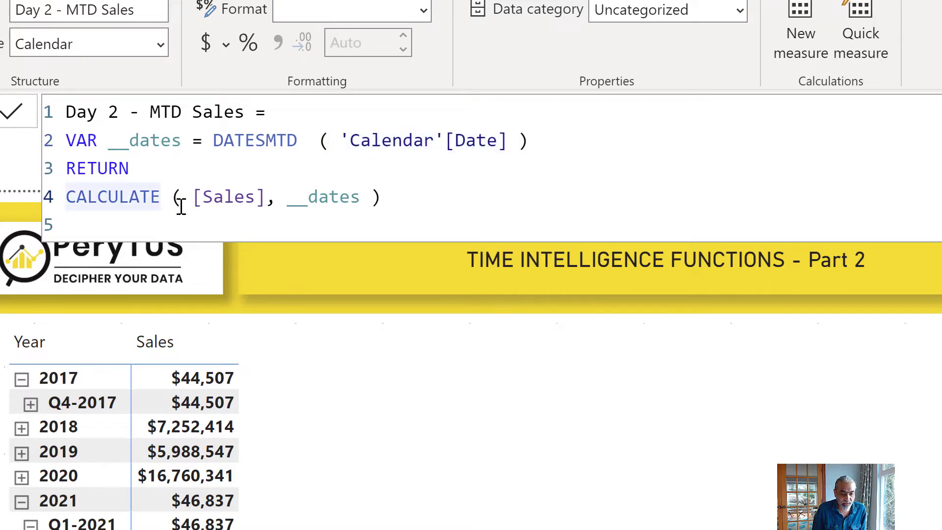
pyautogui.click(203, 199)
pyautogui.click(160, 143)
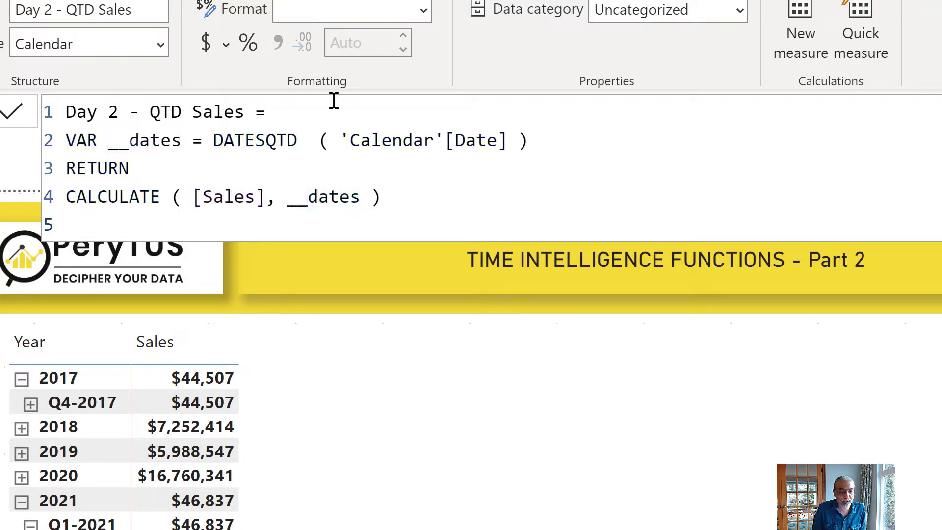
pyautogui.moveTo(234, 142); pyautogui.dragTo(289, 147)
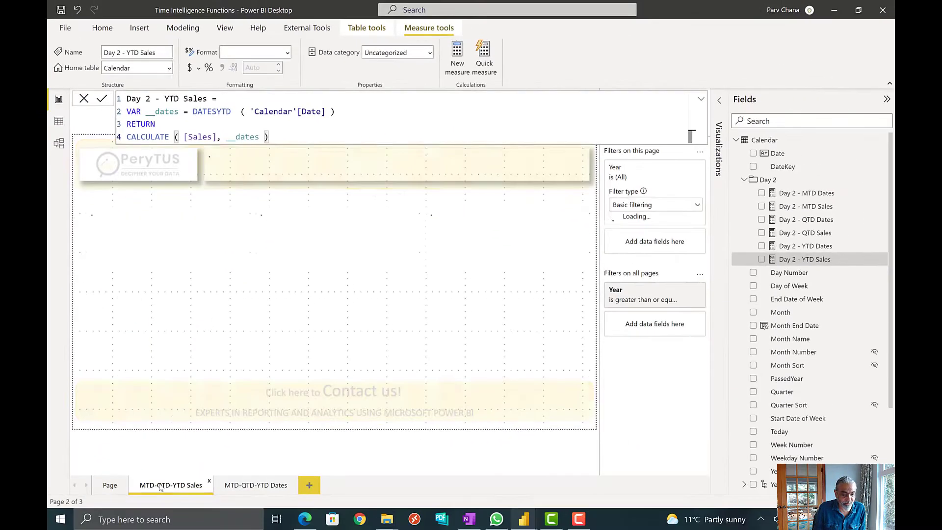
# - Inspect the MTD, QTD and YTD Sales cards on the MTD-QTD-YTD Sales page
pyautogui.click(324, 312)
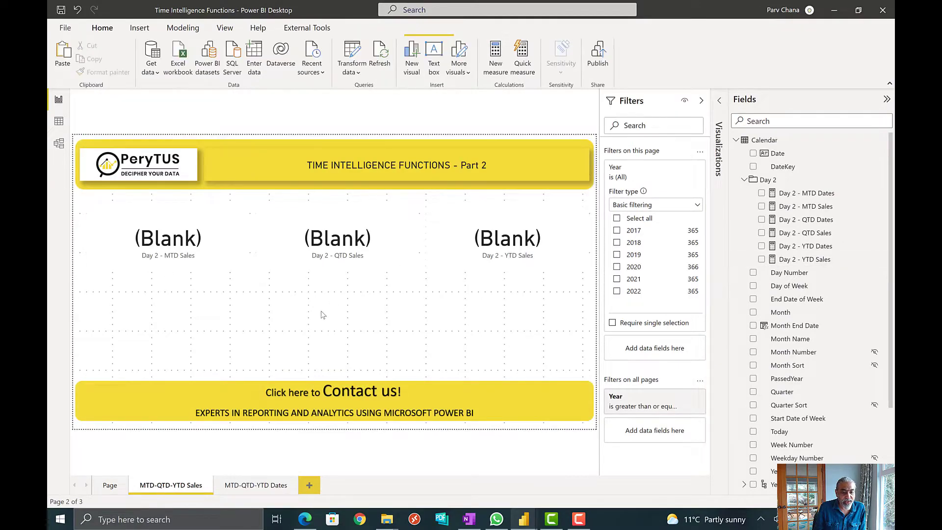
pyautogui.click(319, 246)
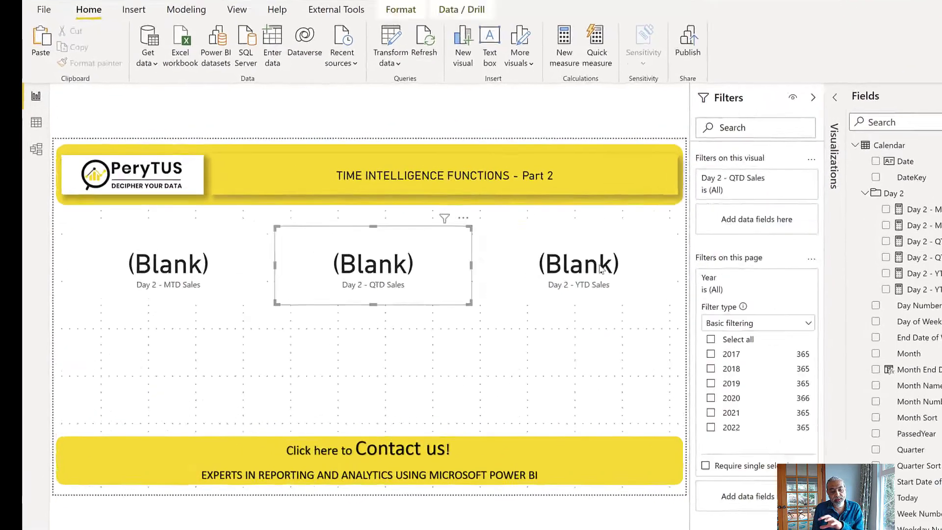
pyautogui.click(507, 245)
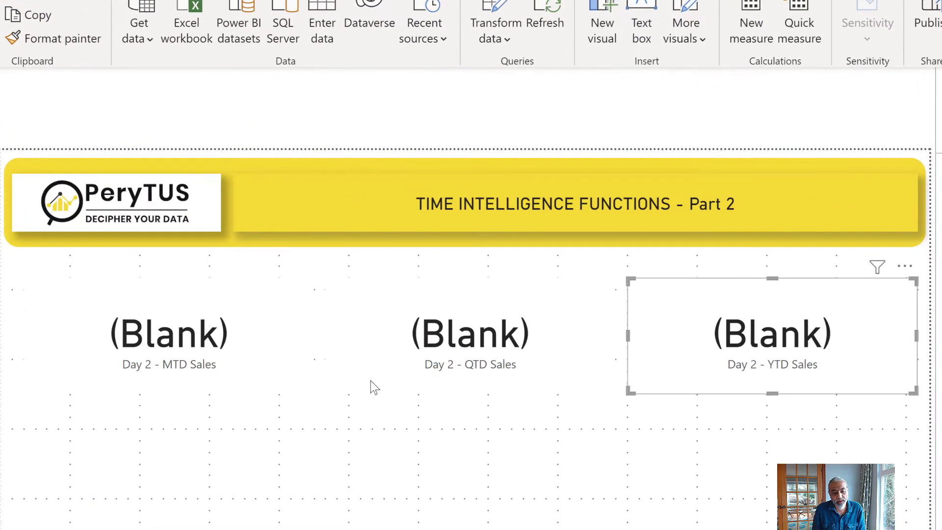
pyautogui.click(245, 336)
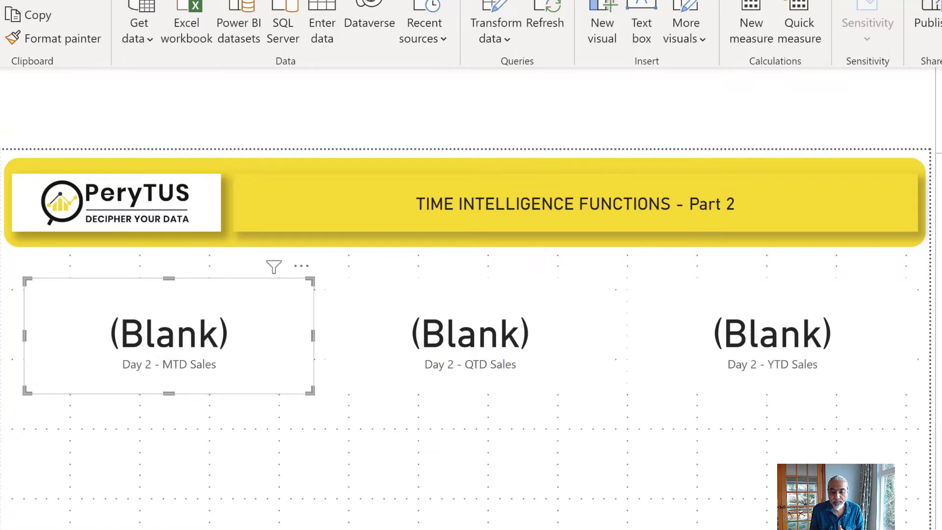
# - Examine how the Day 2 - MTD Sales formula uses the __dates variable, DATESMTD and the CALCULATE expression
pyautogui.moveTo(205, 109); pyautogui.dragTo(284, 111)
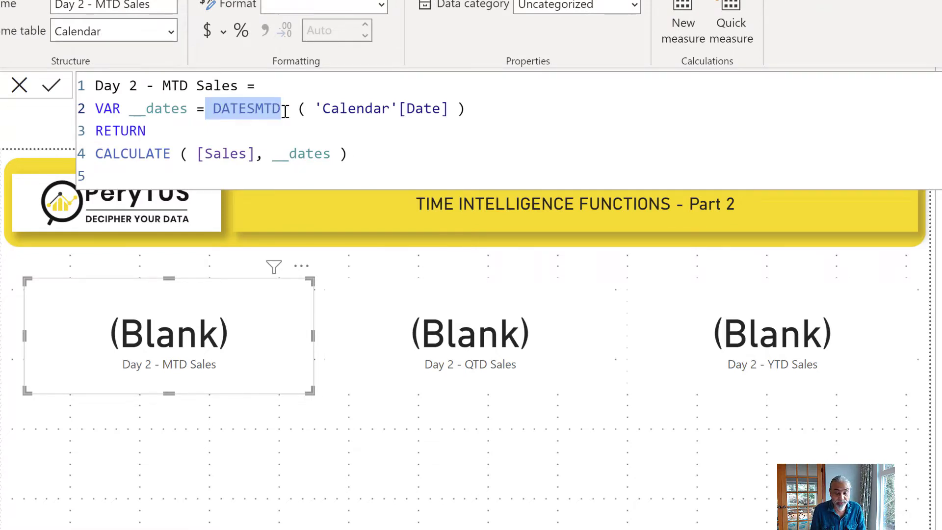
pyautogui.doubleClick(163, 109)
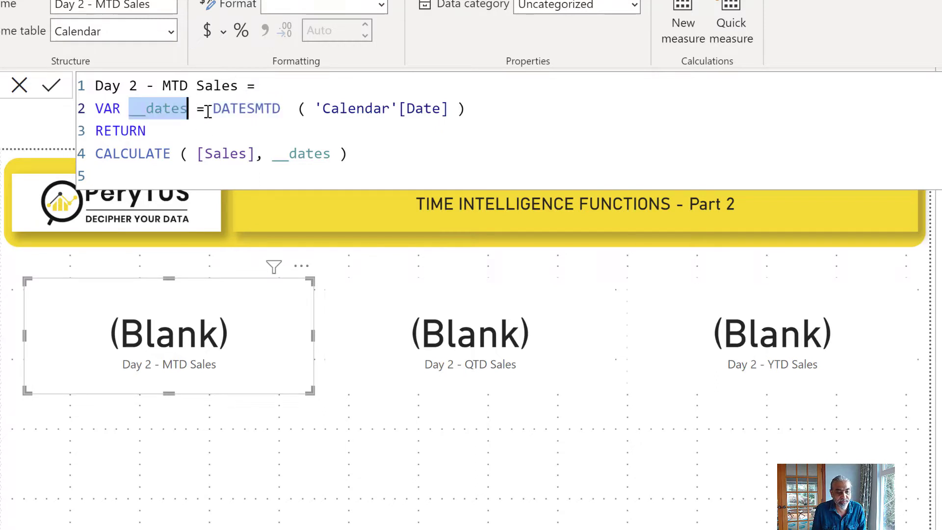
pyautogui.moveTo(206, 109); pyautogui.dragTo(465, 109)
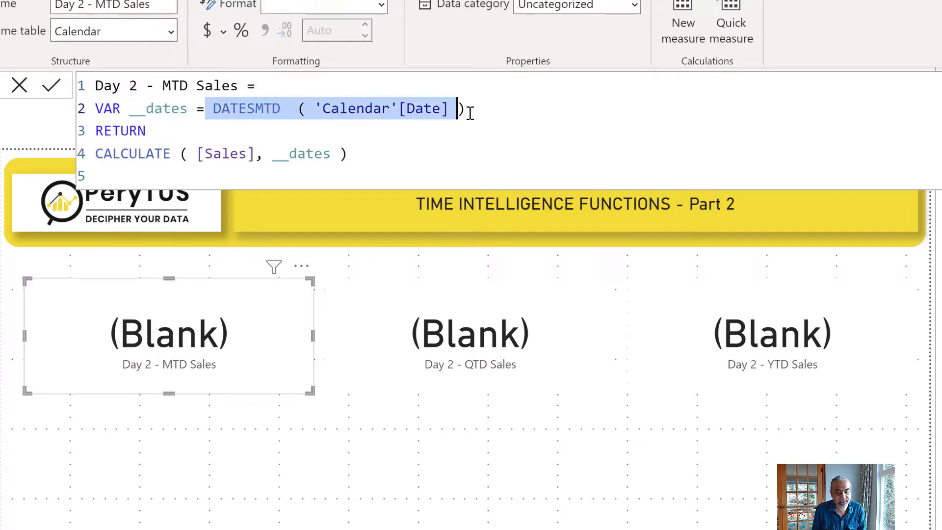
pyautogui.click(211, 154)
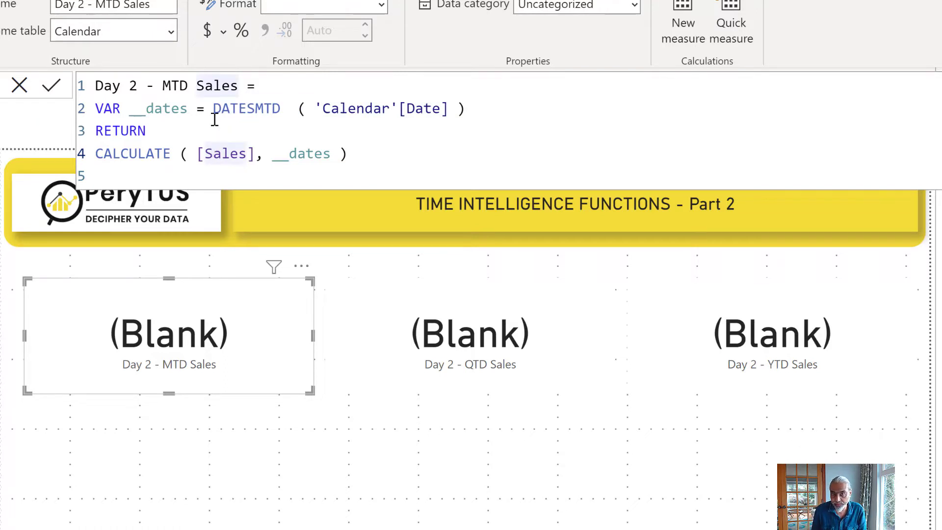
pyautogui.click(216, 167)
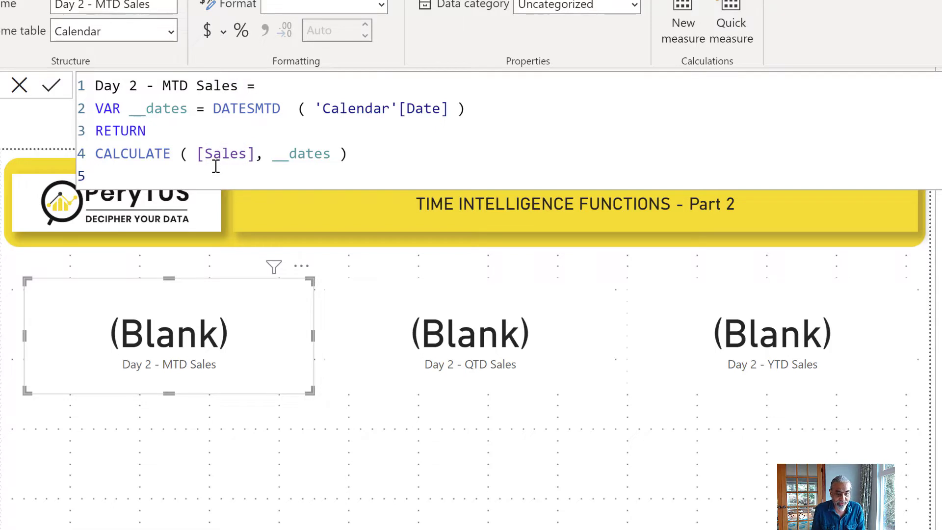
pyautogui.moveTo(213, 108); pyautogui.dragTo(503, 116)
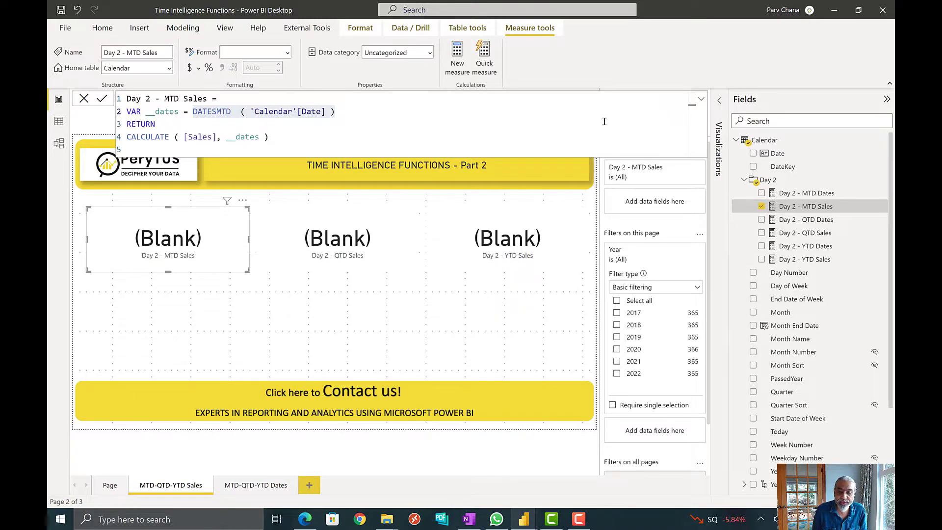
# - Review the Day 2 - MTD Dates formula, including its DATESMTD variable and the MINX and MAXX expressions, and open the YTD Dates formula
pyautogui.click(799, 194)
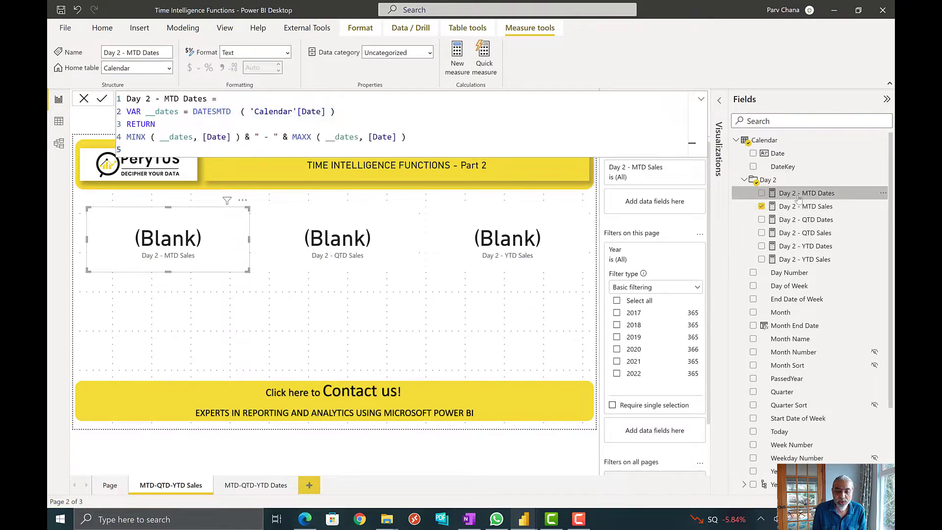
pyautogui.doubleClick(195, 111)
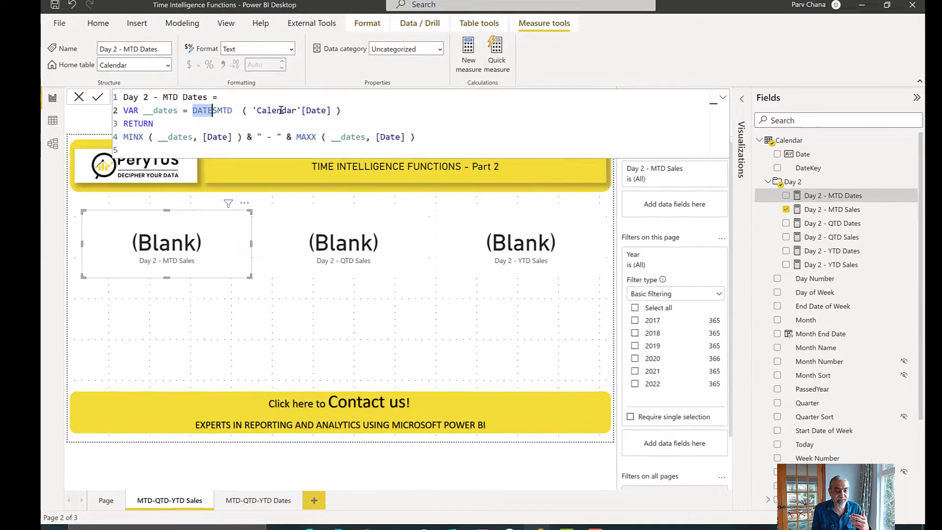
pyautogui.hotkey('shift', 'End')
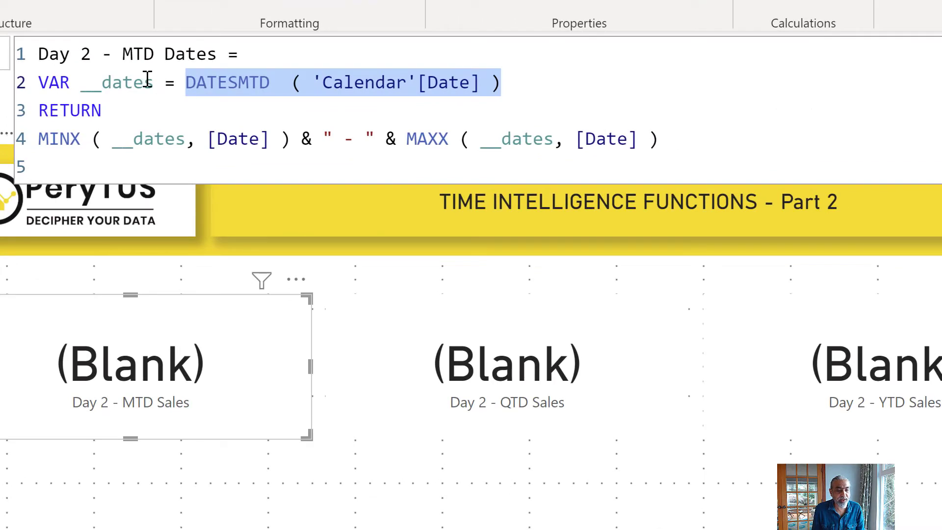
pyautogui.doubleClick(112, 84)
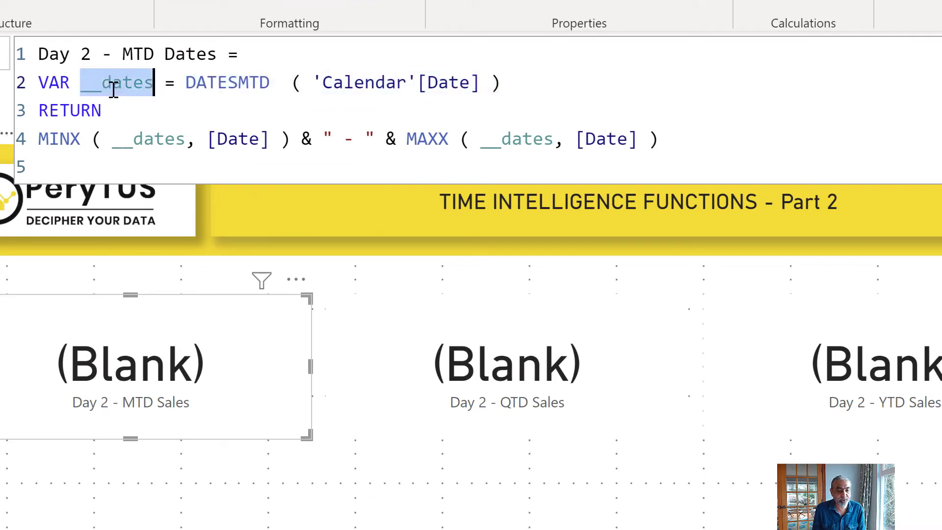
pyautogui.click(59, 139)
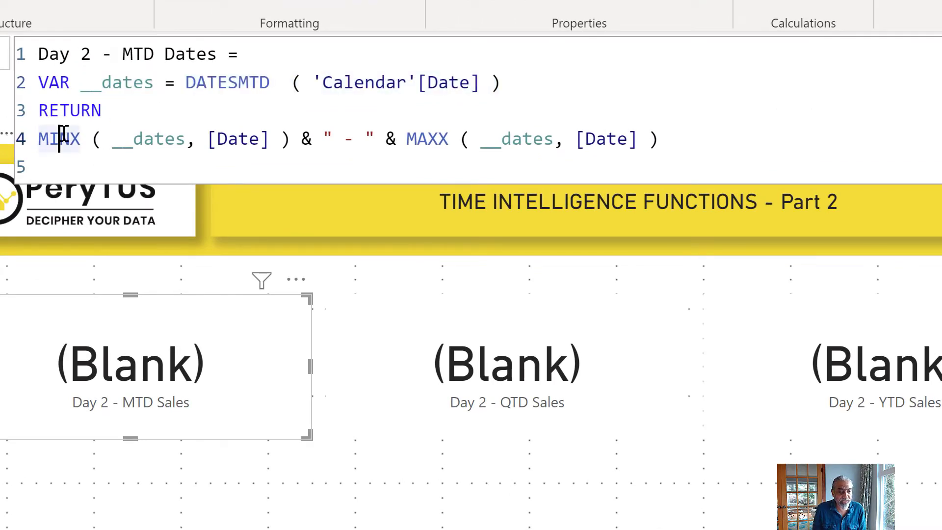
pyautogui.doubleClick(426, 130)
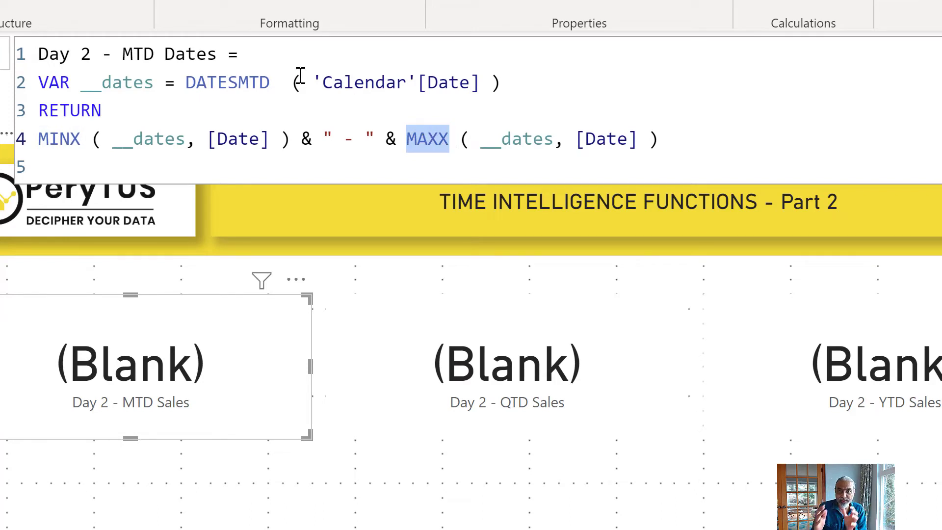
pyautogui.moveTo(186, 81); pyautogui.dragTo(538, 88)
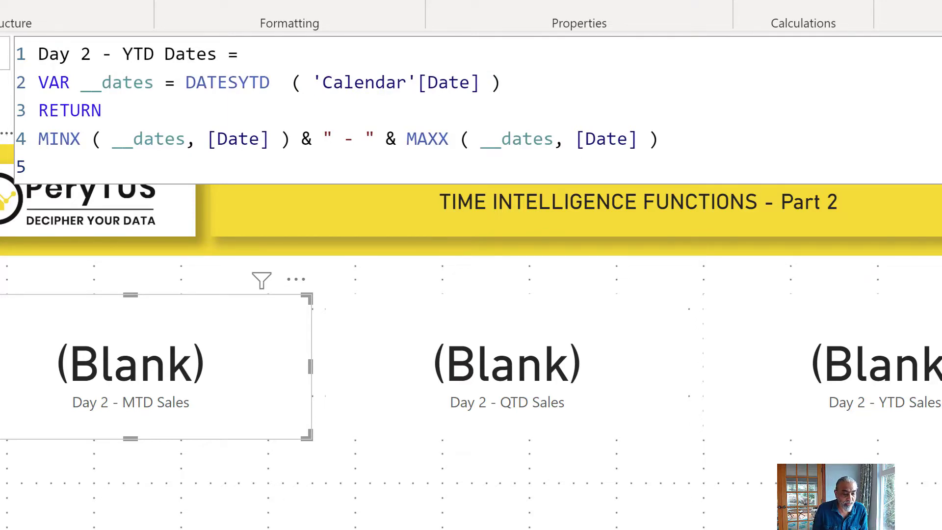
# - Unhide the three MTD, QTD and YTD Dates cards on the sales page and collapse the side panes to enlarge the canvas
pyautogui.click(570, 390)
pyautogui.press('Tab')
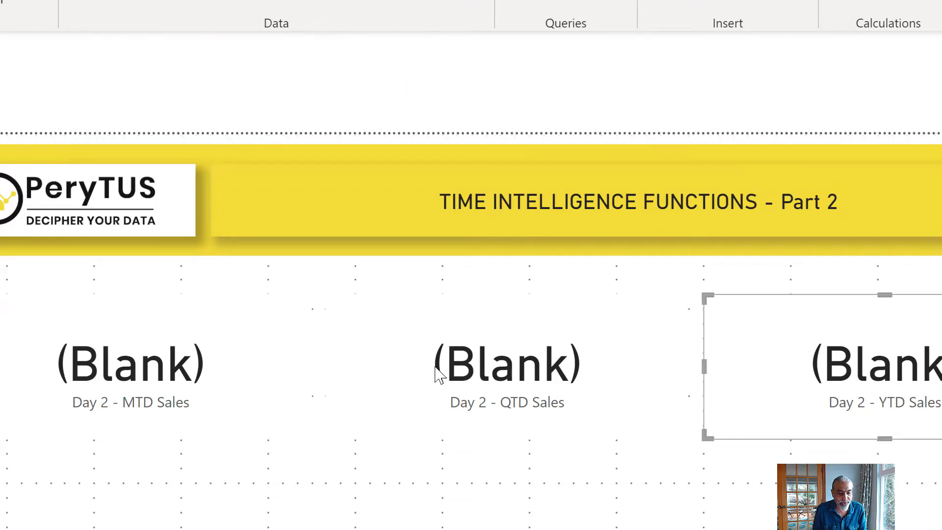
pyautogui.click(289, 351)
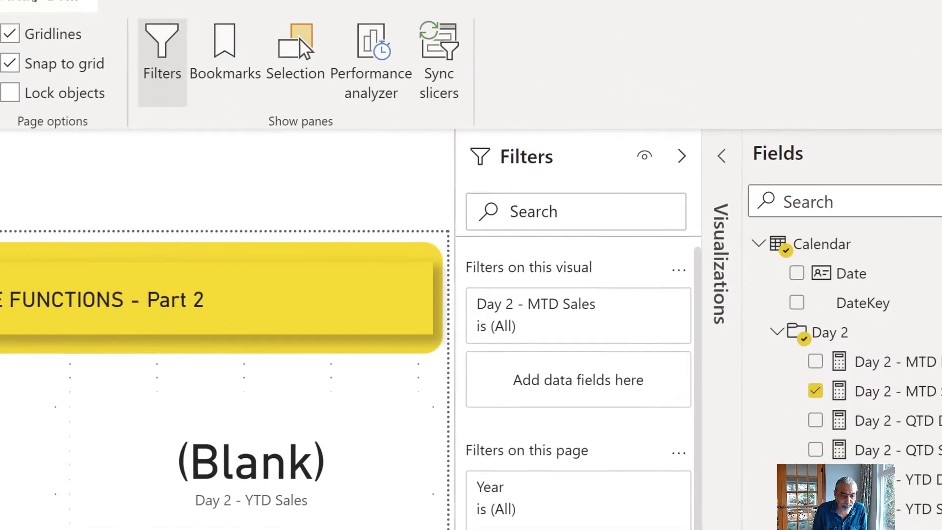
pyautogui.click(310, 74)
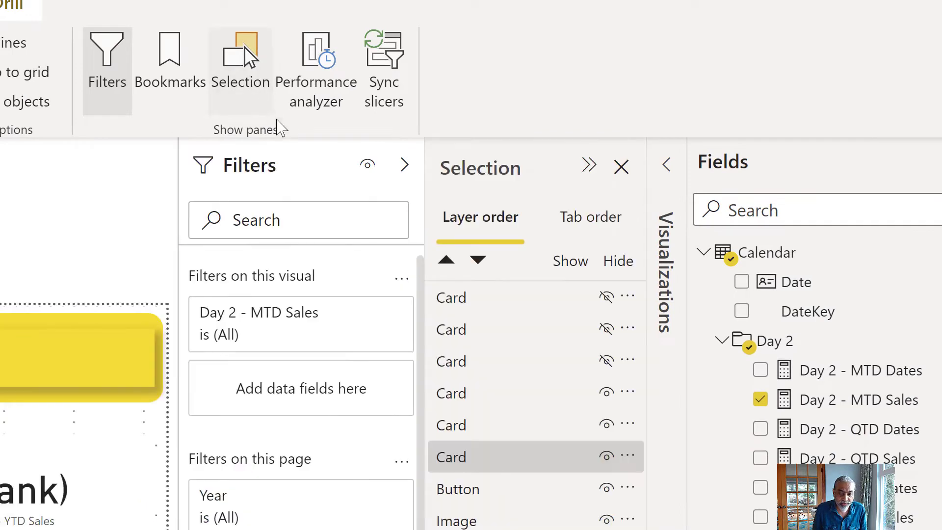
pyautogui.click(607, 298)
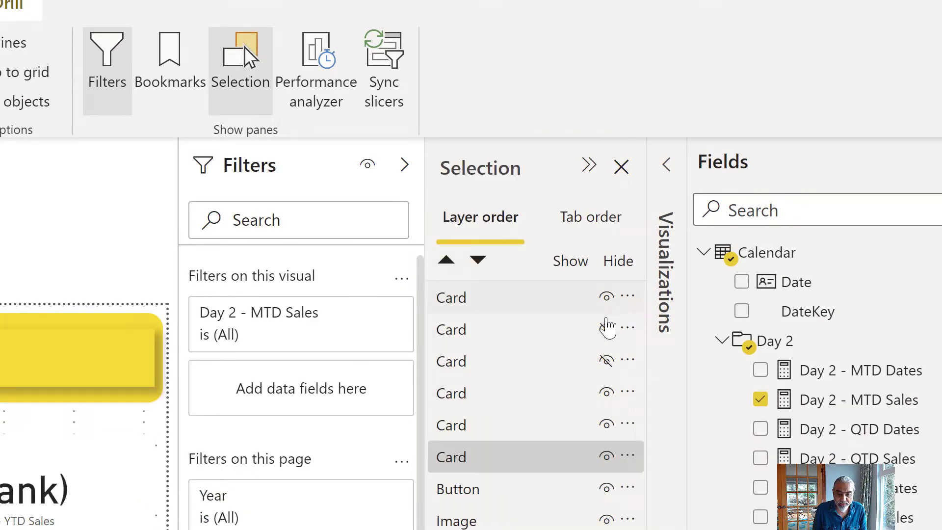
pyautogui.click(606, 363)
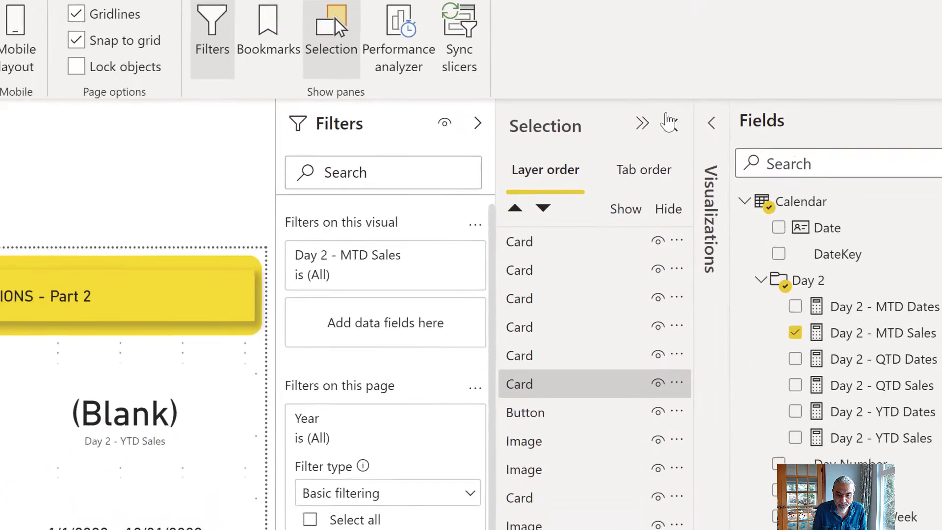
pyautogui.click(621, 166)
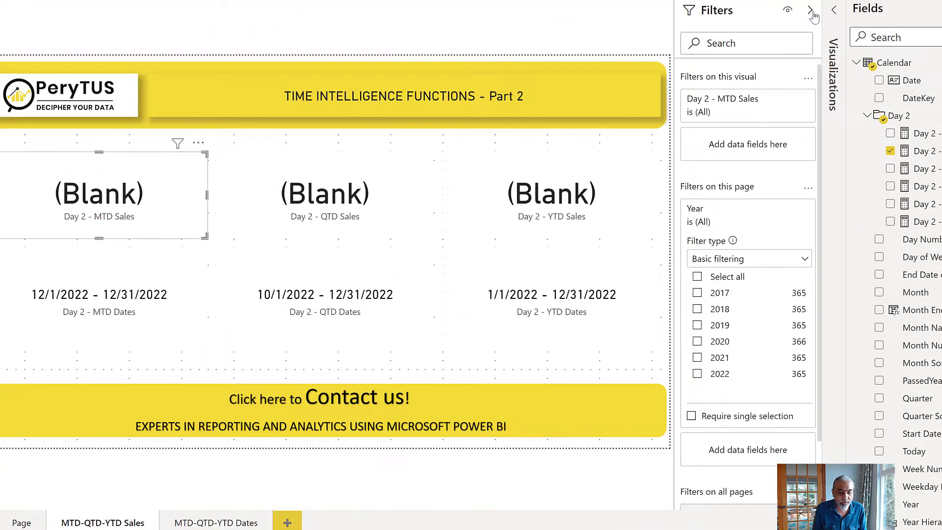
pyautogui.click(811, 9)
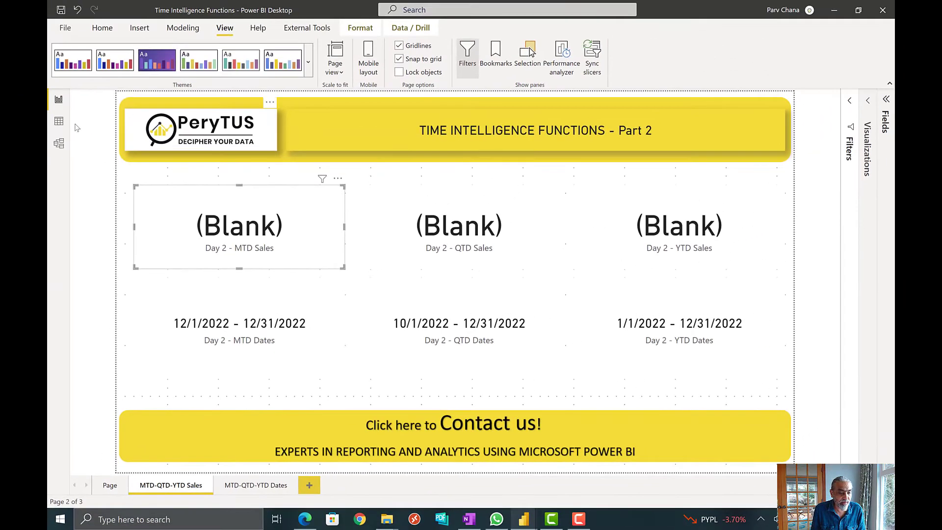
# - Check which years the Calendar table covers by viewing the filter values of its Year column, leaving the data unfiltered
pyautogui.click(59, 122)
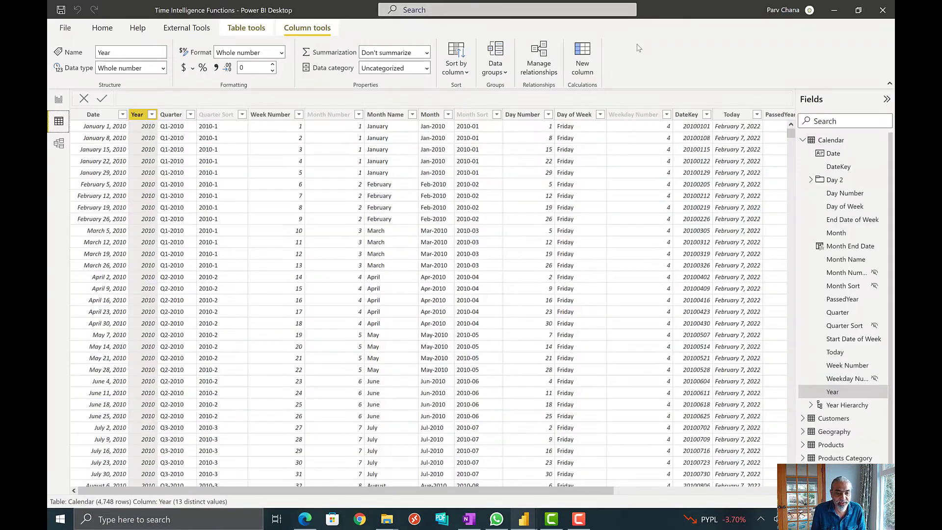
pyautogui.click(831, 140)
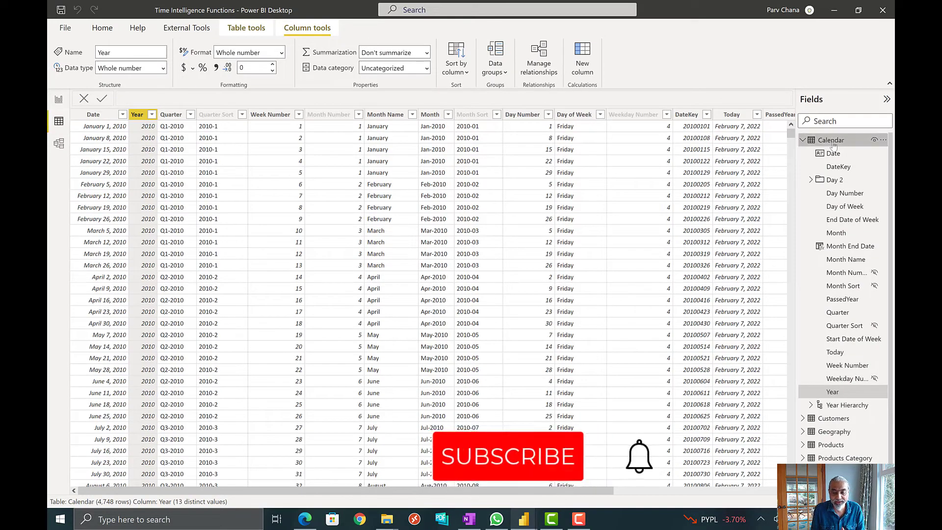
pyautogui.click(152, 114)
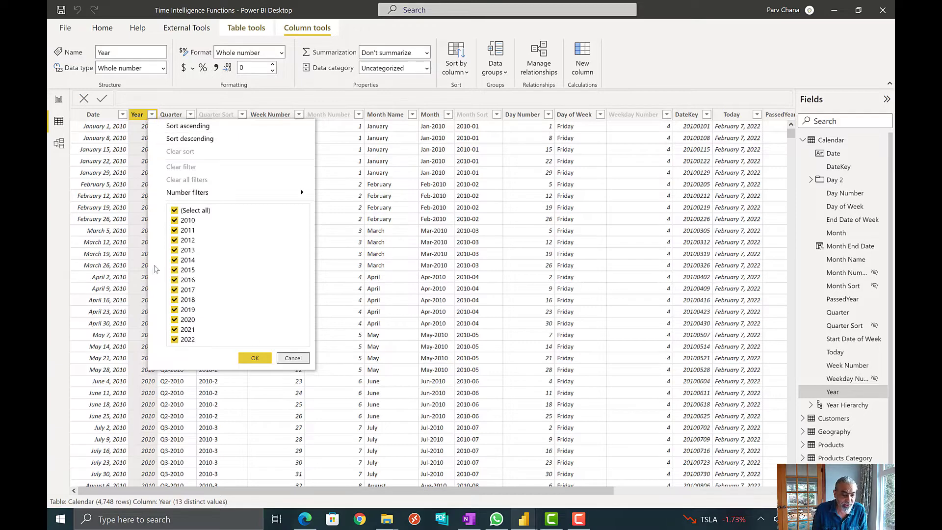
pyautogui.click(256, 361)
pyautogui.click(262, 345)
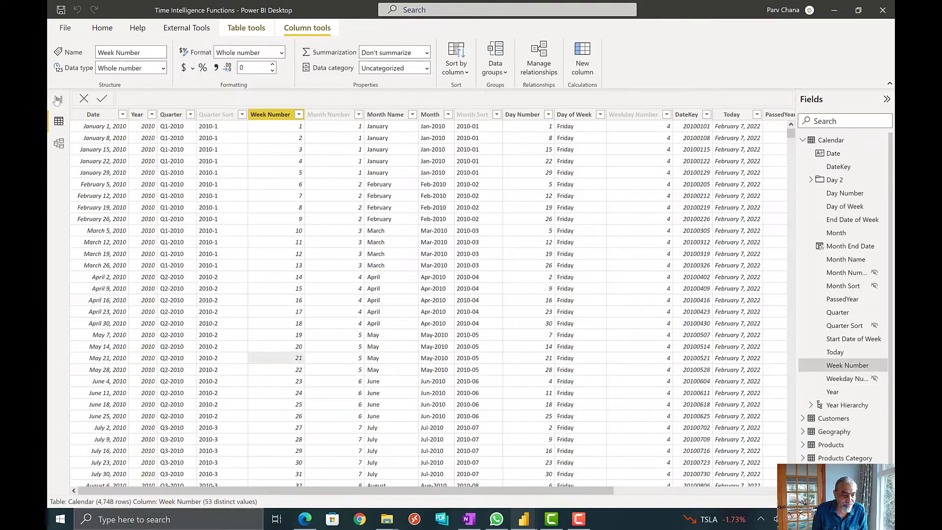
# - Review the Sales by Year matrix on the report's first page and return to the MTD-QTD-YTD Sales page
pyautogui.click(58, 100)
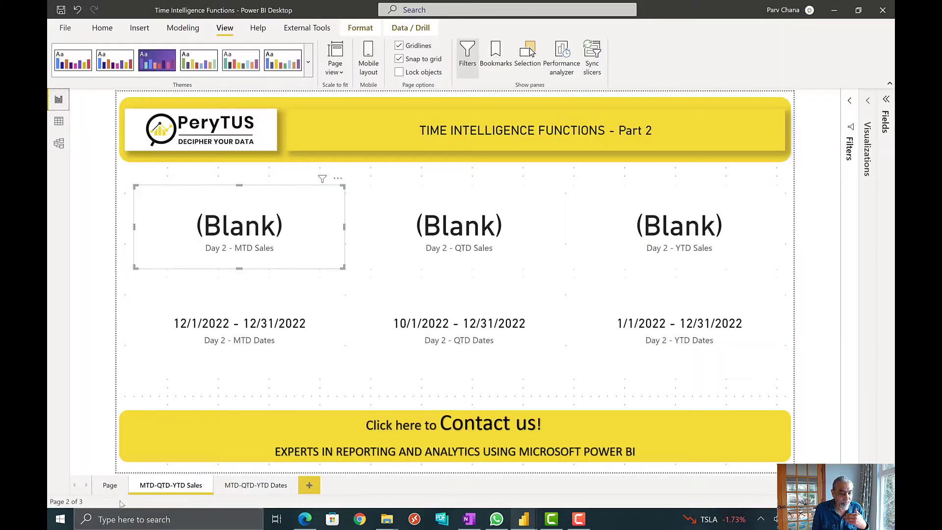
pyautogui.click(110, 486)
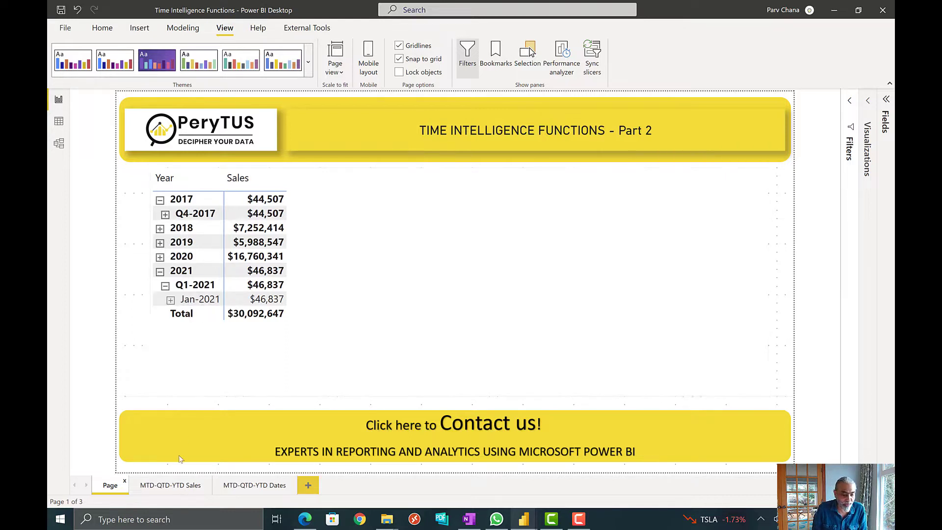
pyautogui.hotkey('ctrl', 'pagedown')
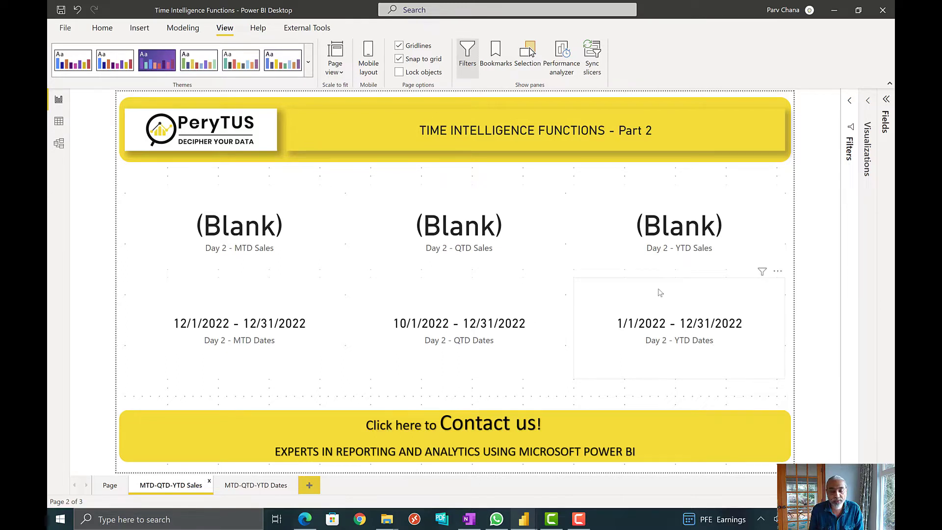
# - Inspect the MTD, QTD and YTD date columns on the MTD-QTD-YTD Dates page and highlight the 2018 row
pyautogui.click(269, 485)
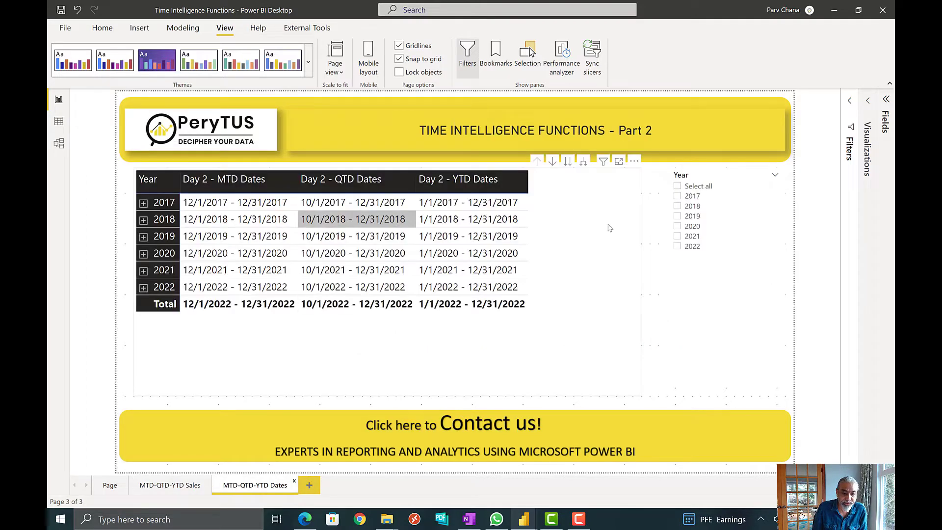
pyautogui.click(186, 179)
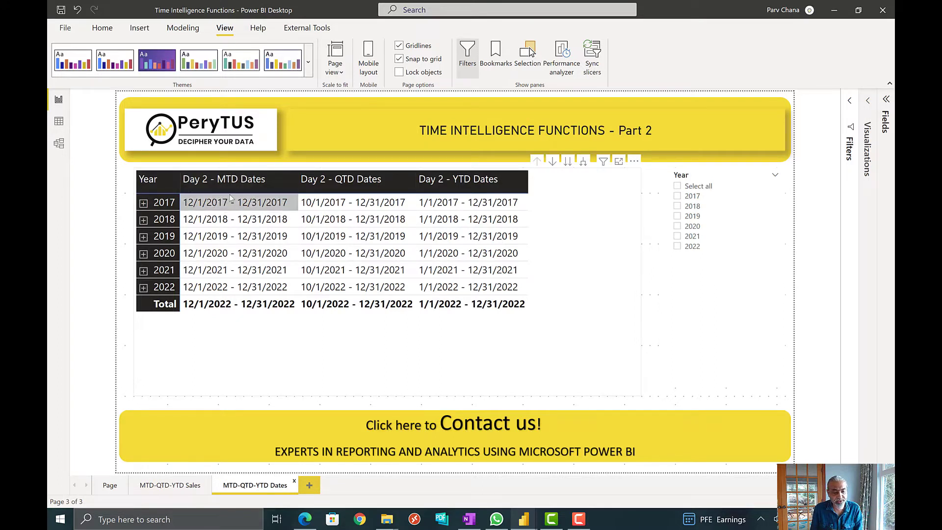
pyautogui.click(409, 178)
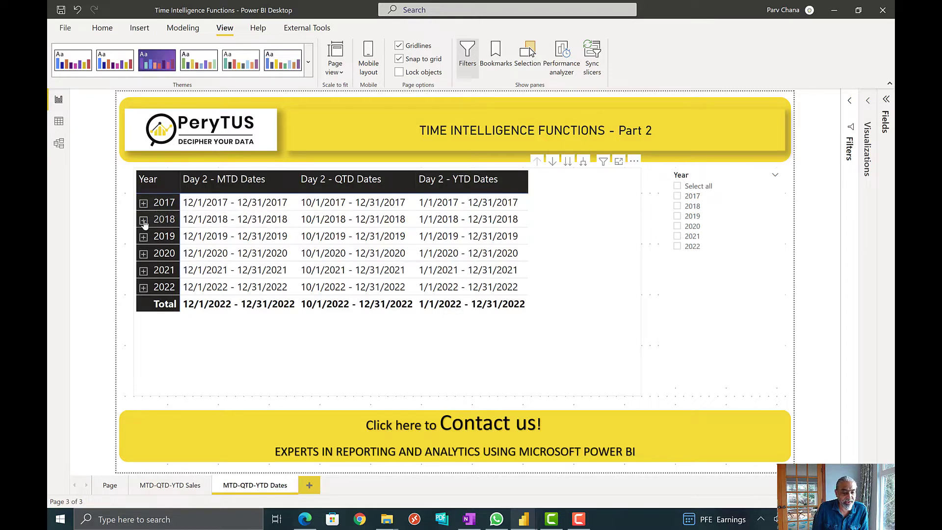
pyautogui.click(173, 220)
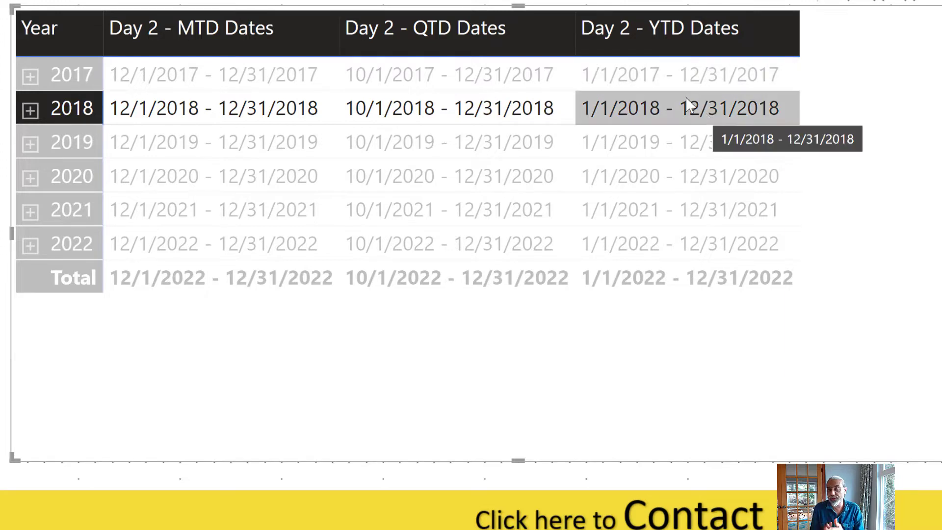
# - Expand 2018 through Q3-2018 to the Aug-2018 days and examine the MTD, QTD and YTD date ranges at each level
pyautogui.click(30, 111)
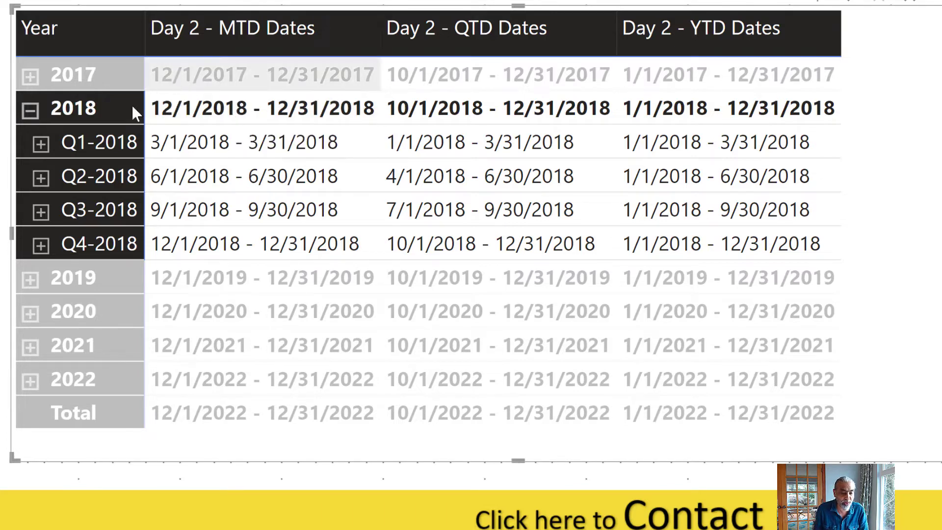
pyautogui.click(41, 213)
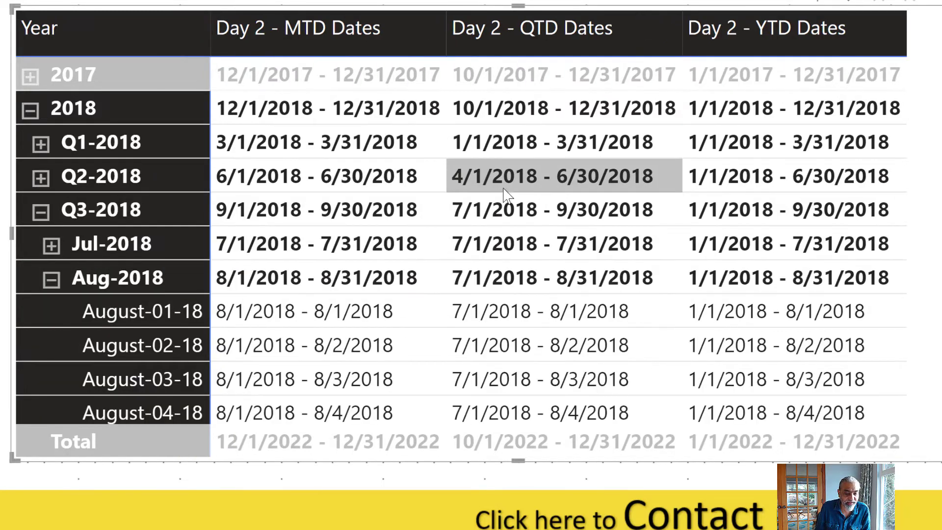
pyautogui.scroll(-1, 471, 241)
pyautogui.scroll(-1, 462, 241)
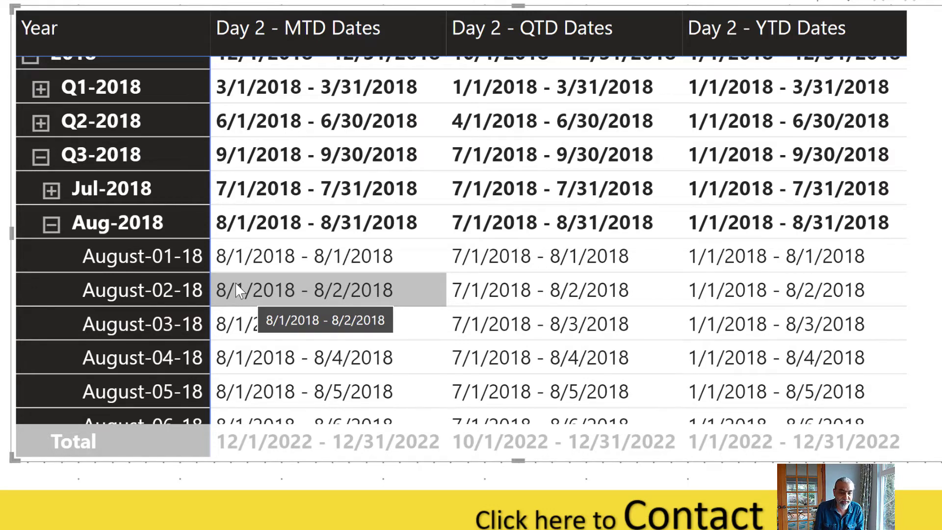
pyautogui.scroll(-5, 144, 349)
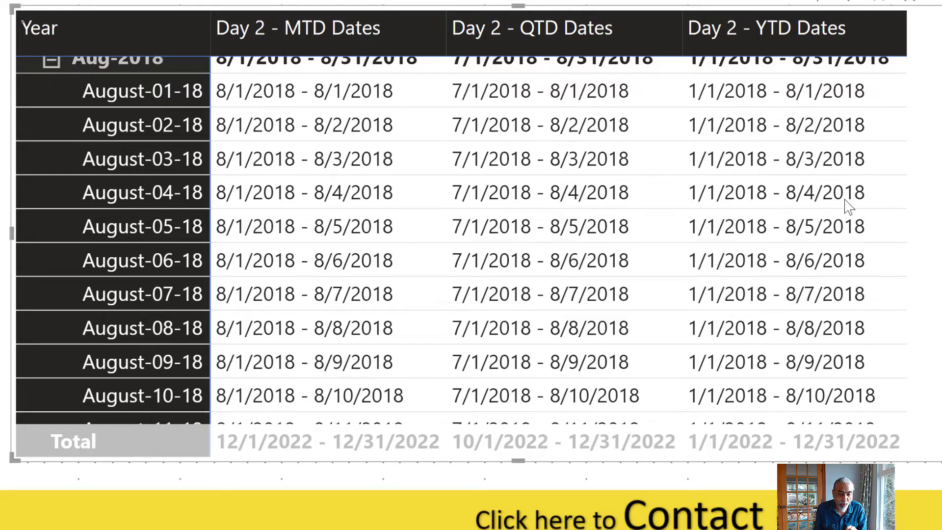
pyautogui.scroll(2, 832, 212)
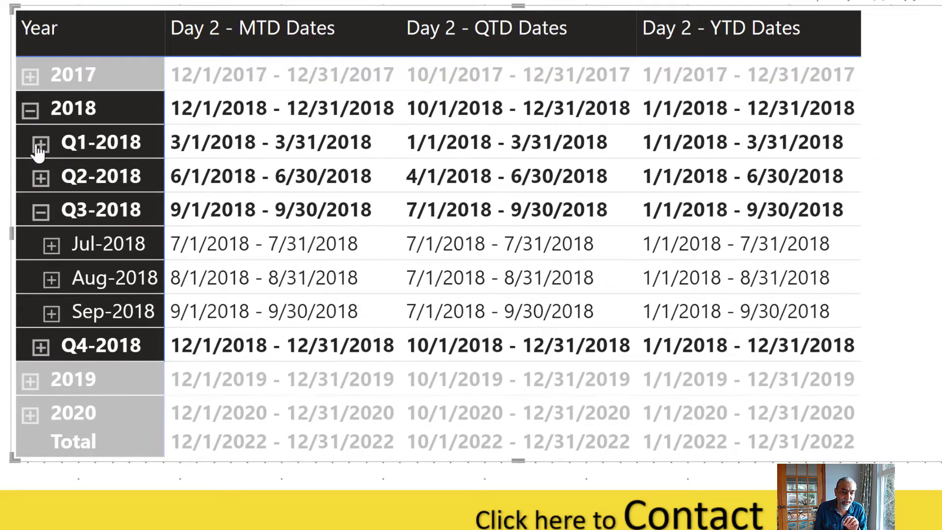
# - Collapse 2018 in the dates matrix, clear the row highlight and return to the MTD-QTD-YTD Sales page
pyautogui.click(30, 111)
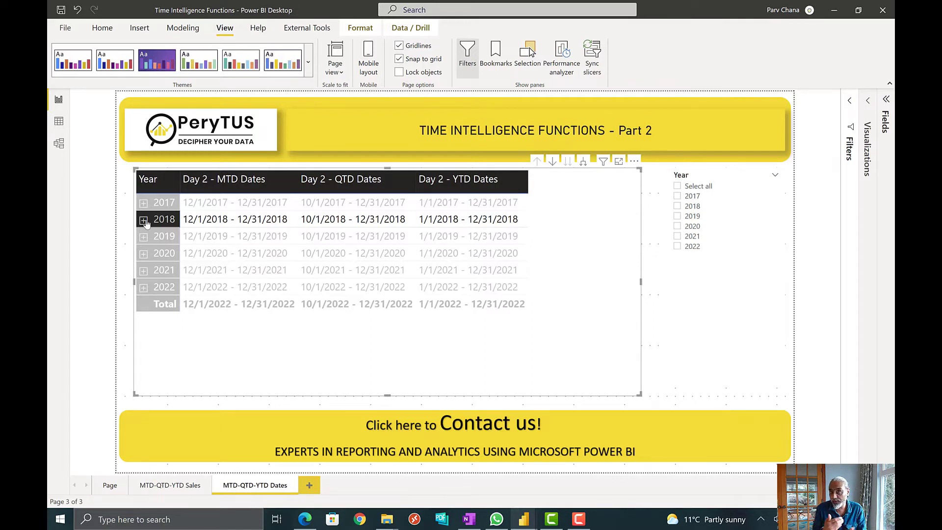
pyautogui.click(196, 371)
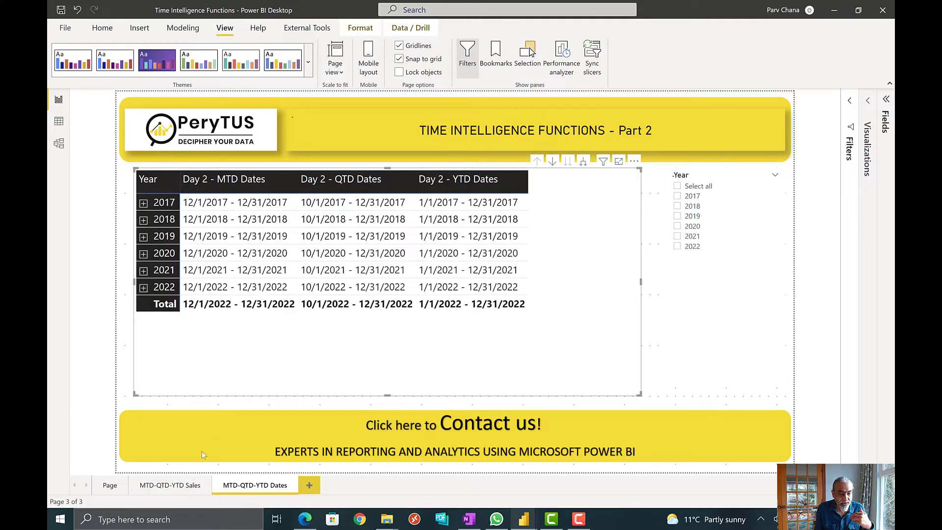
pyautogui.click(177, 488)
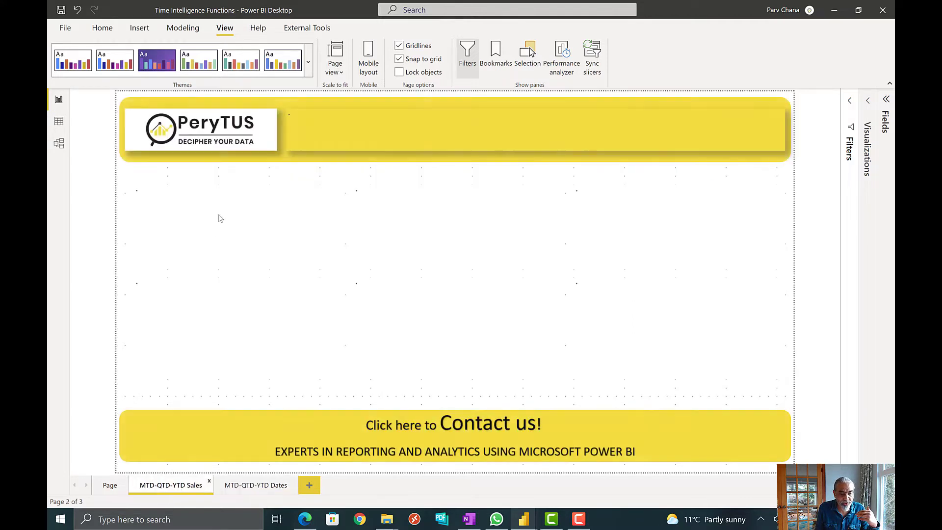